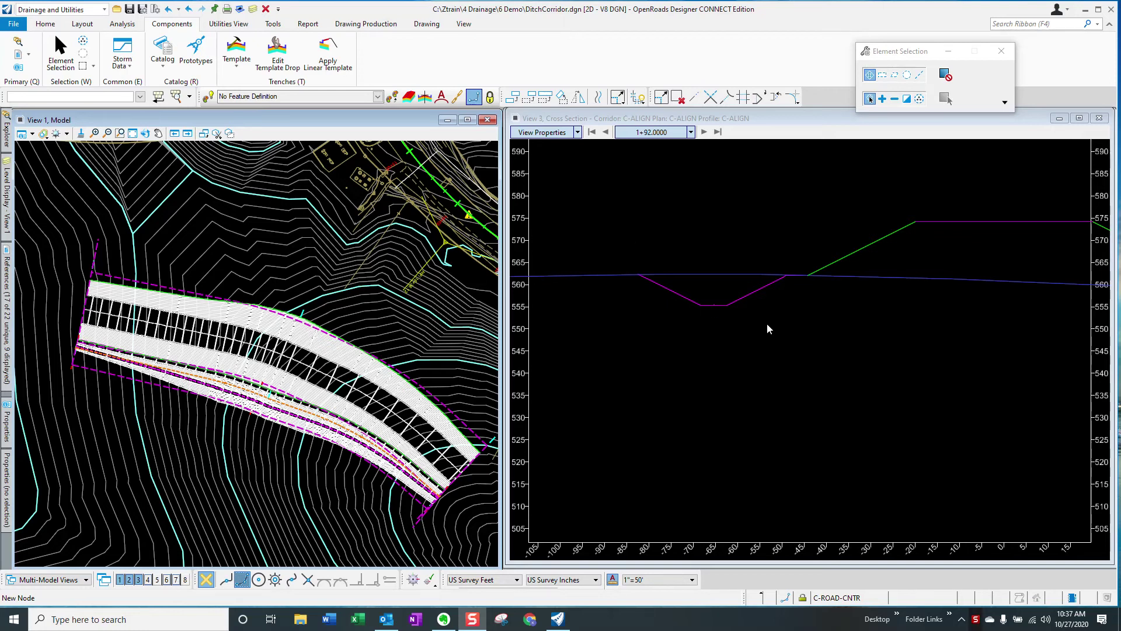
scroll(637, 350, "down", 2)
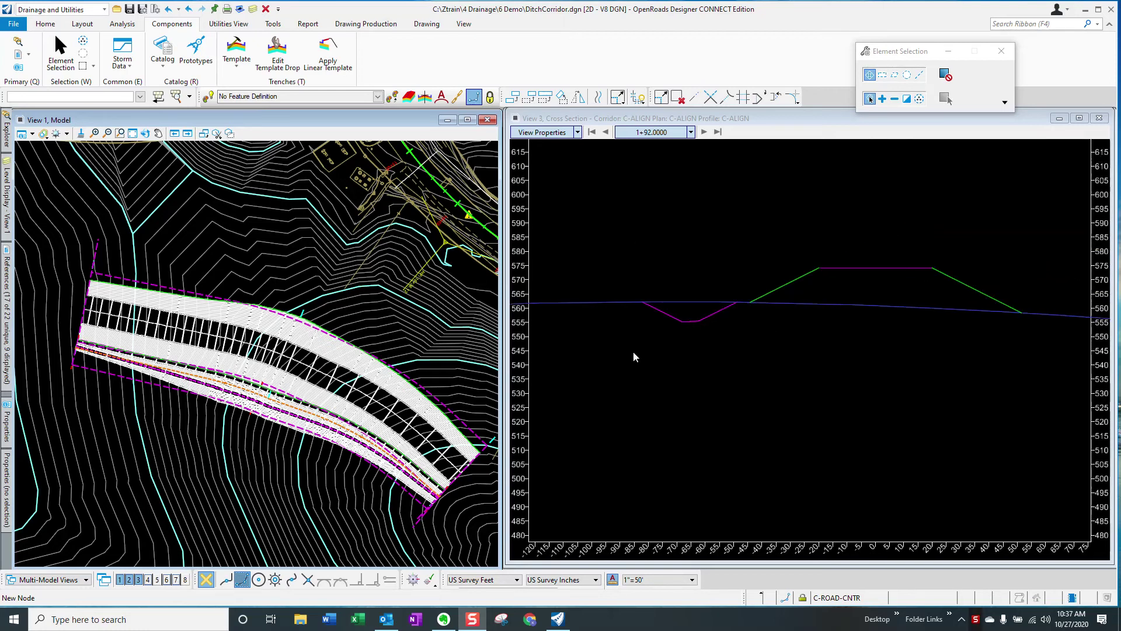
scroll(803, 304, "up", 1)
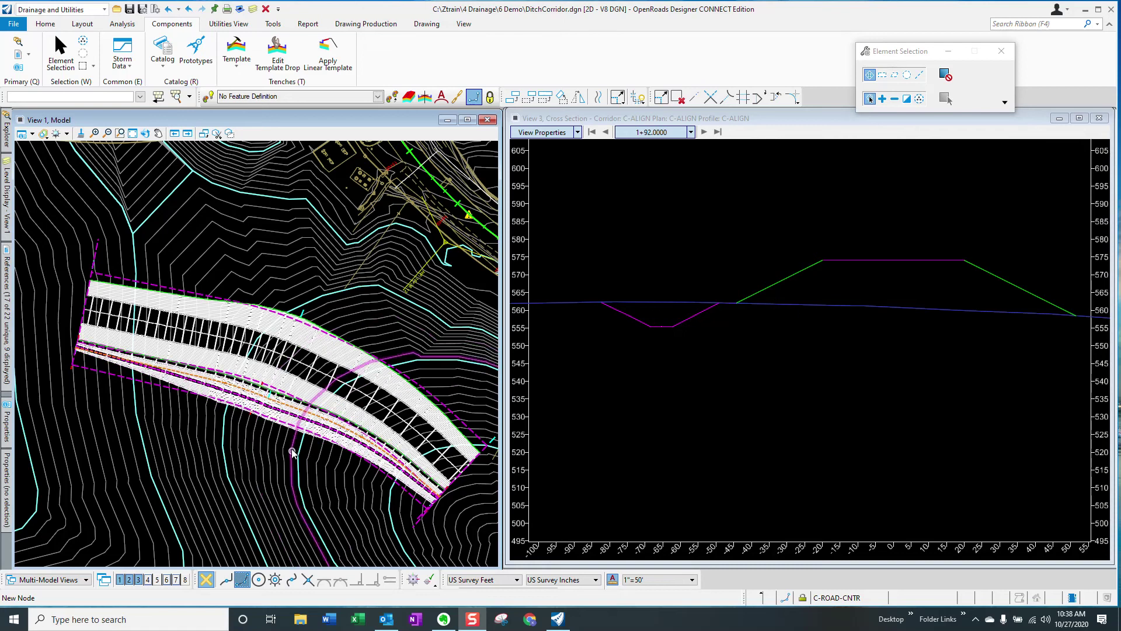
scroll(267, 418, "up", 3)
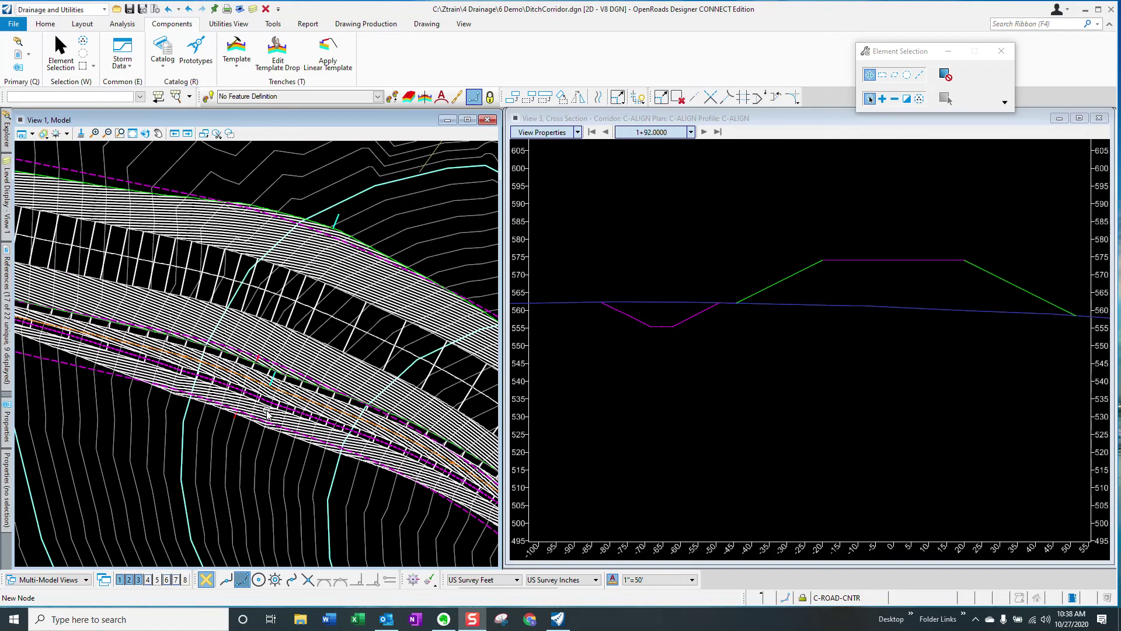
scroll(196, 391, "down", 3)
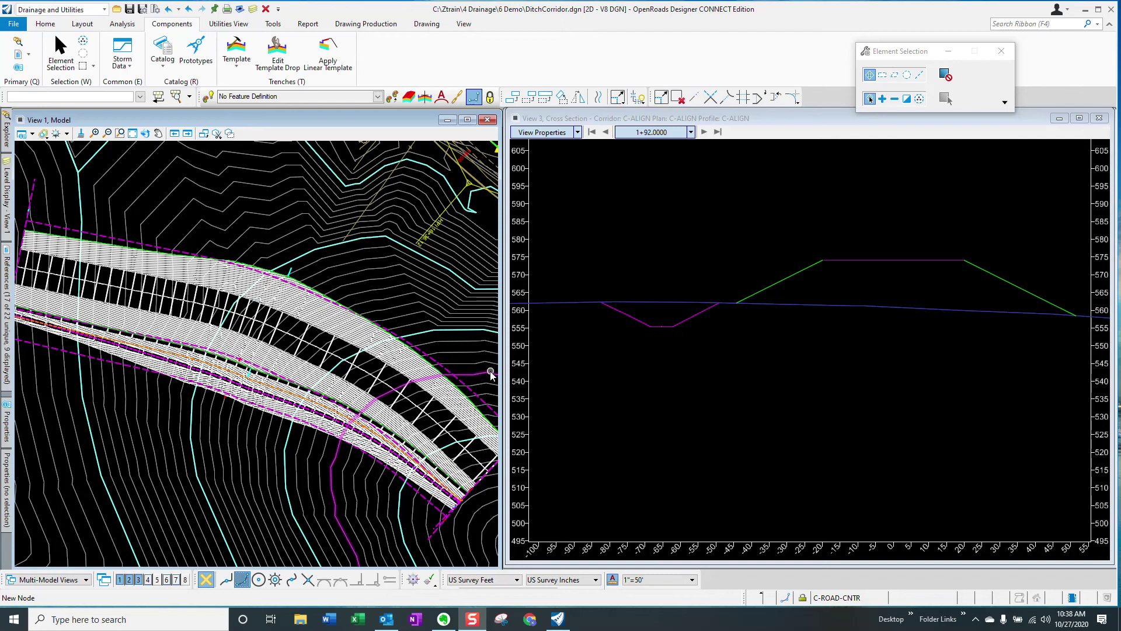
- Open the Corridor Objects of the Ditch corridor and display its parametric constraints
scroll(287, 411, "down", 1)
scroll(39, 359, "up", 2)
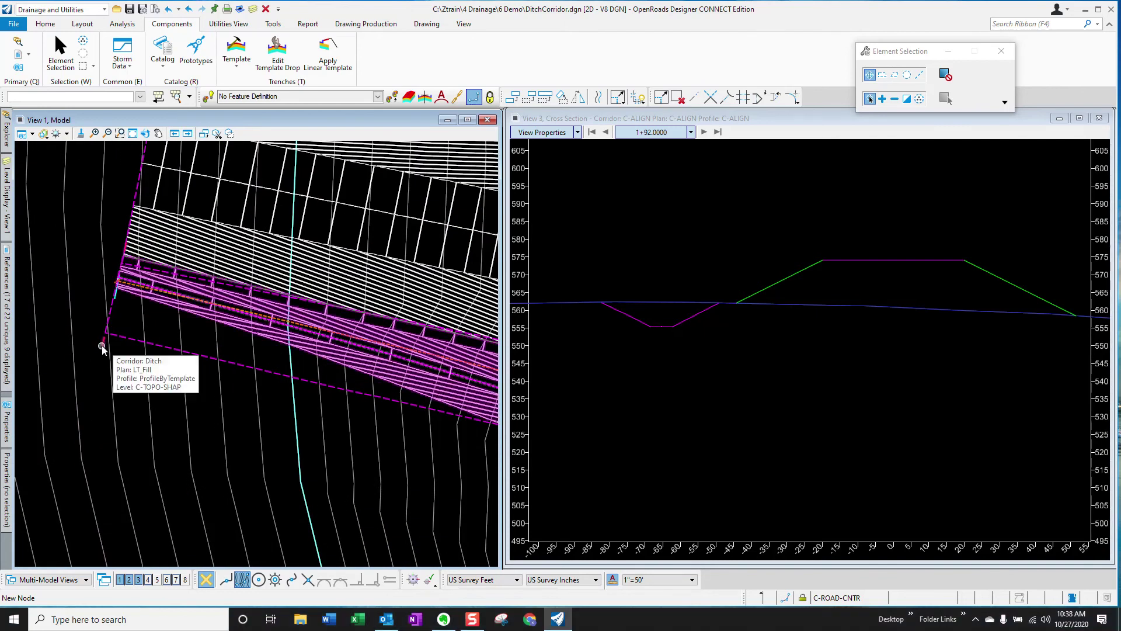
left_click(102, 344)
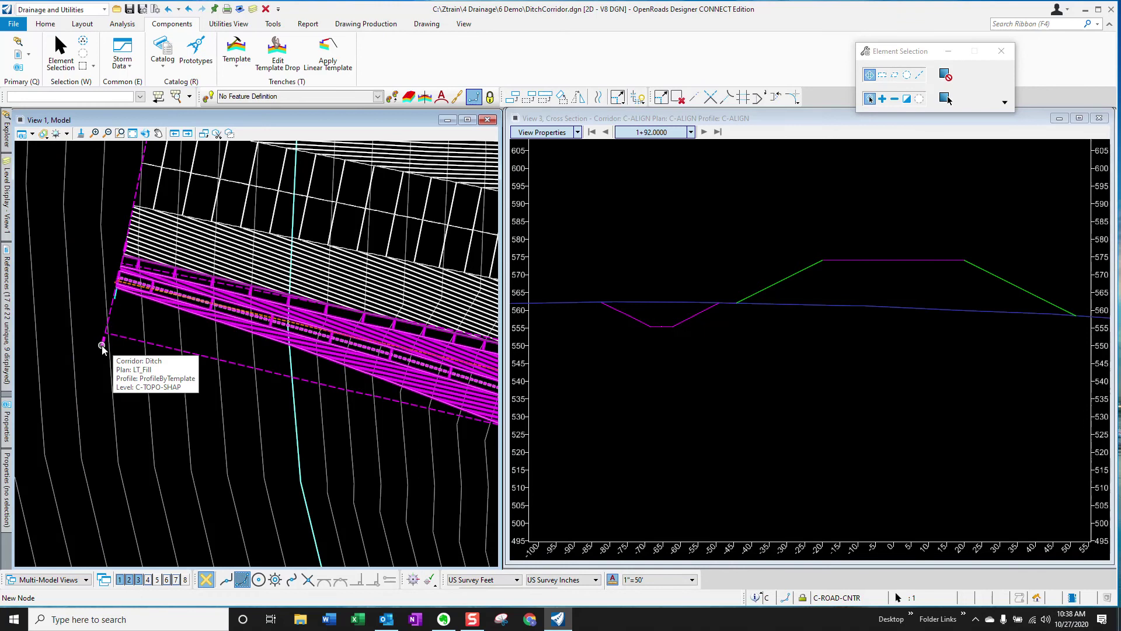
mouse_move(103, 346)
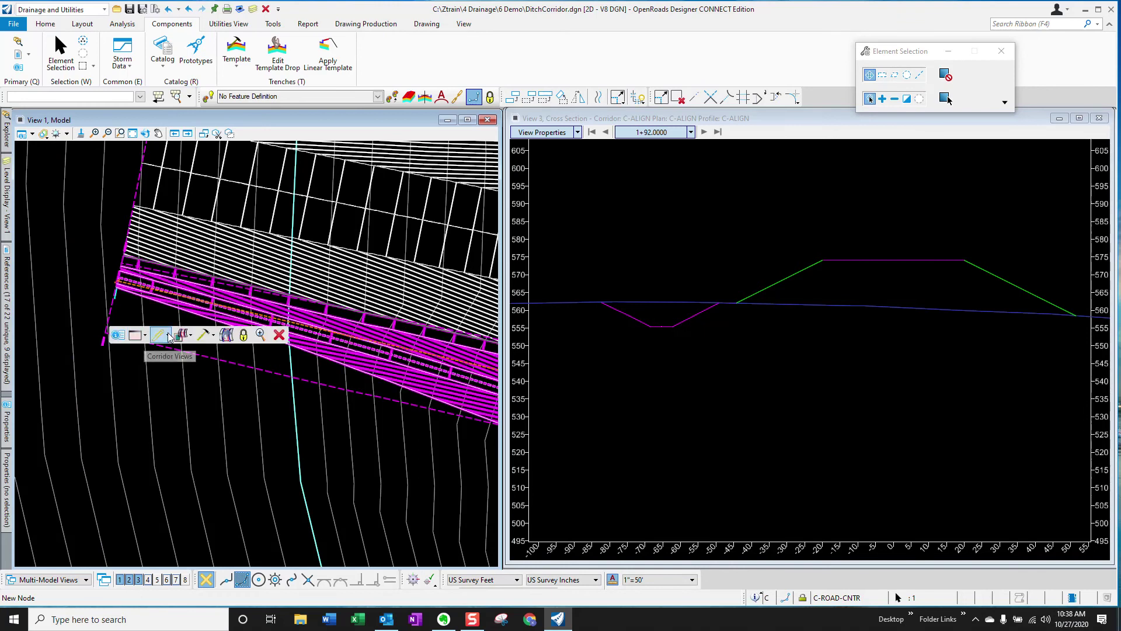
left_click(212, 335)
left_click(224, 353)
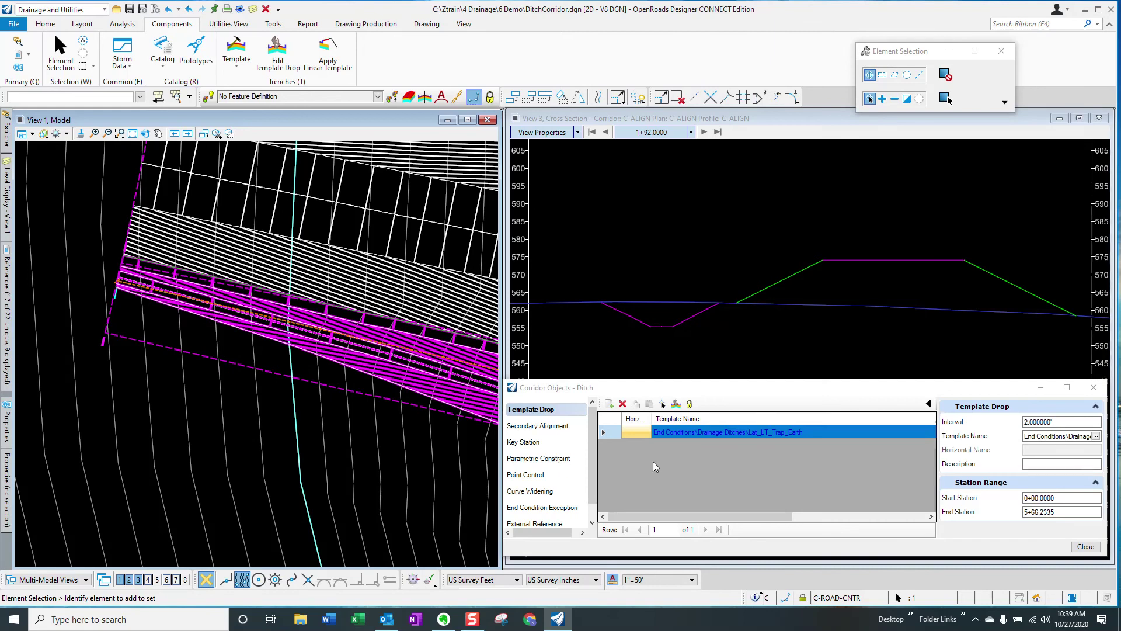
left_click(549, 458)
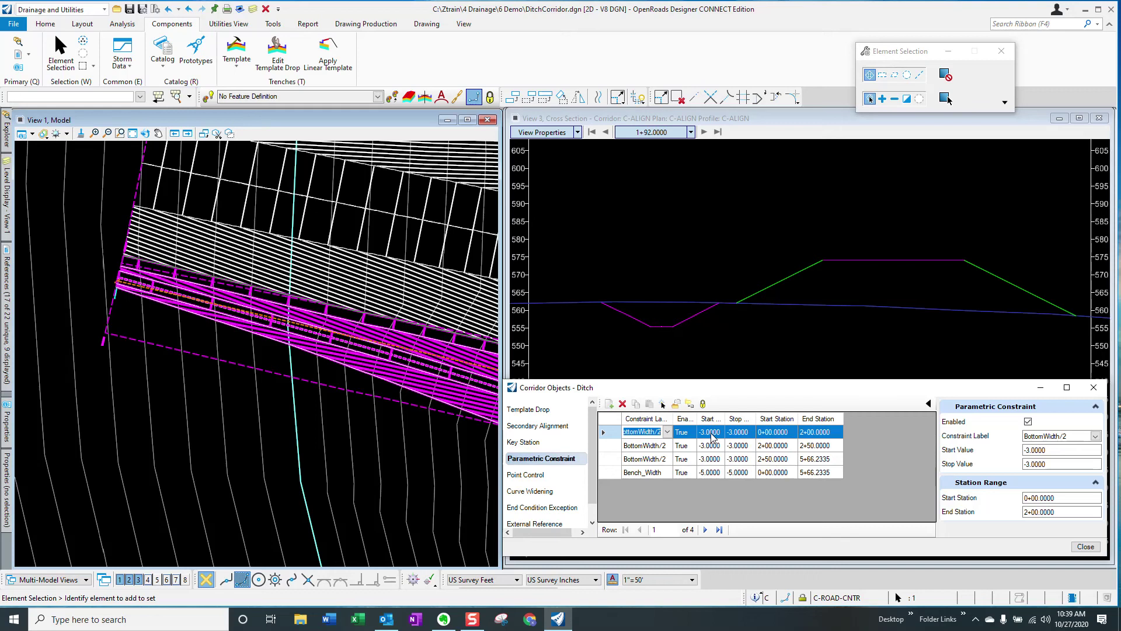
- Set the stop value of the BottomWidth/2 constraint between stations 2+00 and 2+50 to -6
left_click(742, 446)
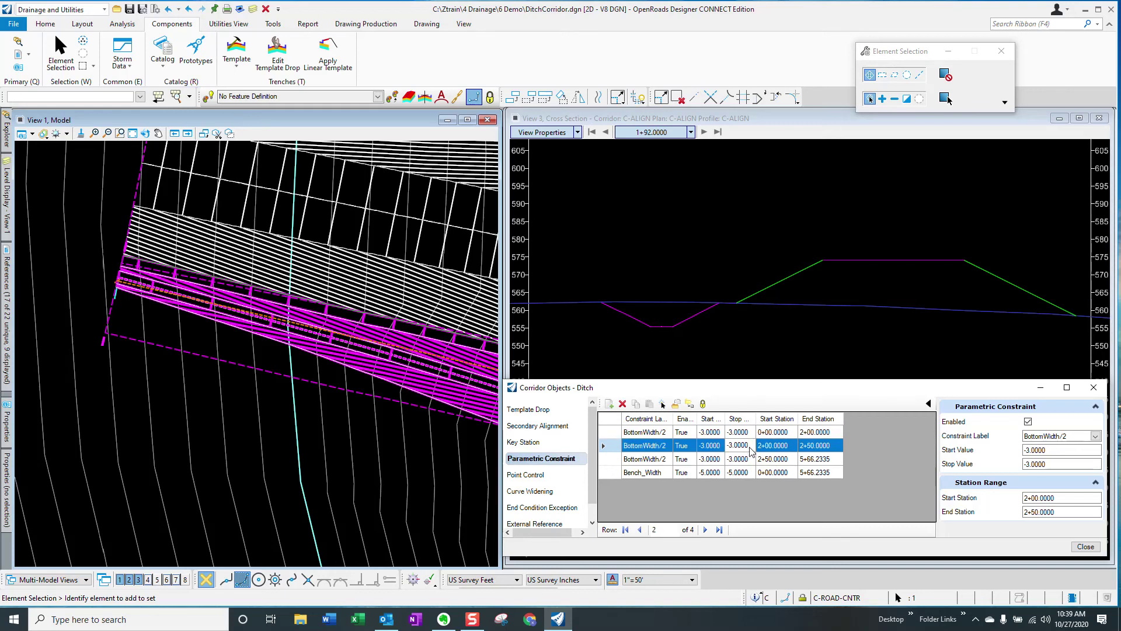
left_click(1056, 463)
double_click(1056, 463)
type("-6")
key("Return")
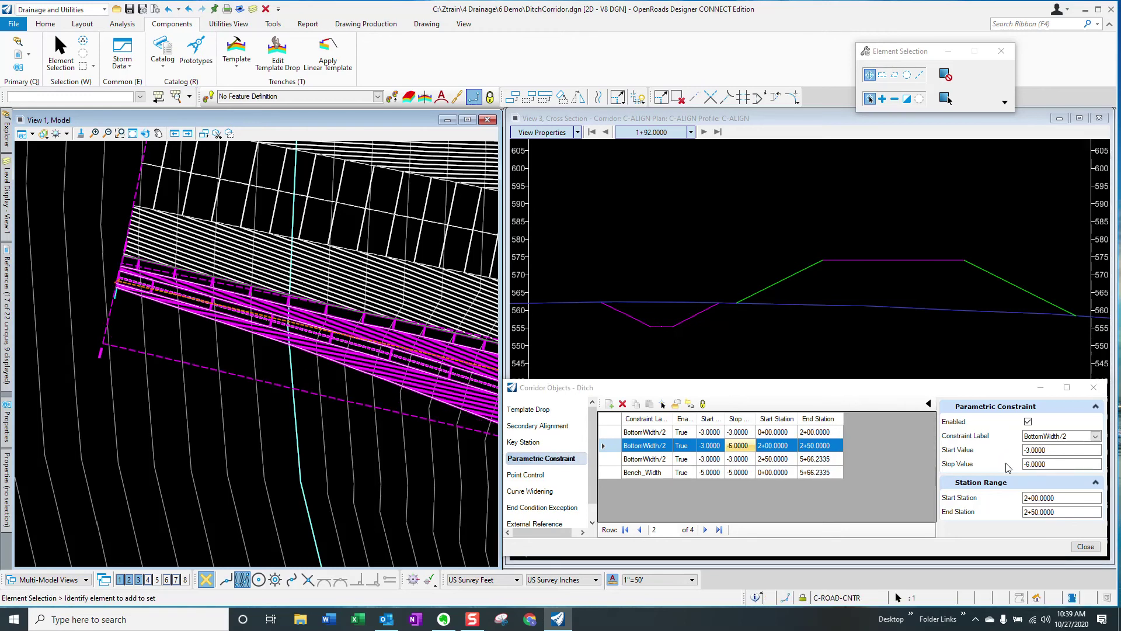
scroll(116, 397, "down", 3)
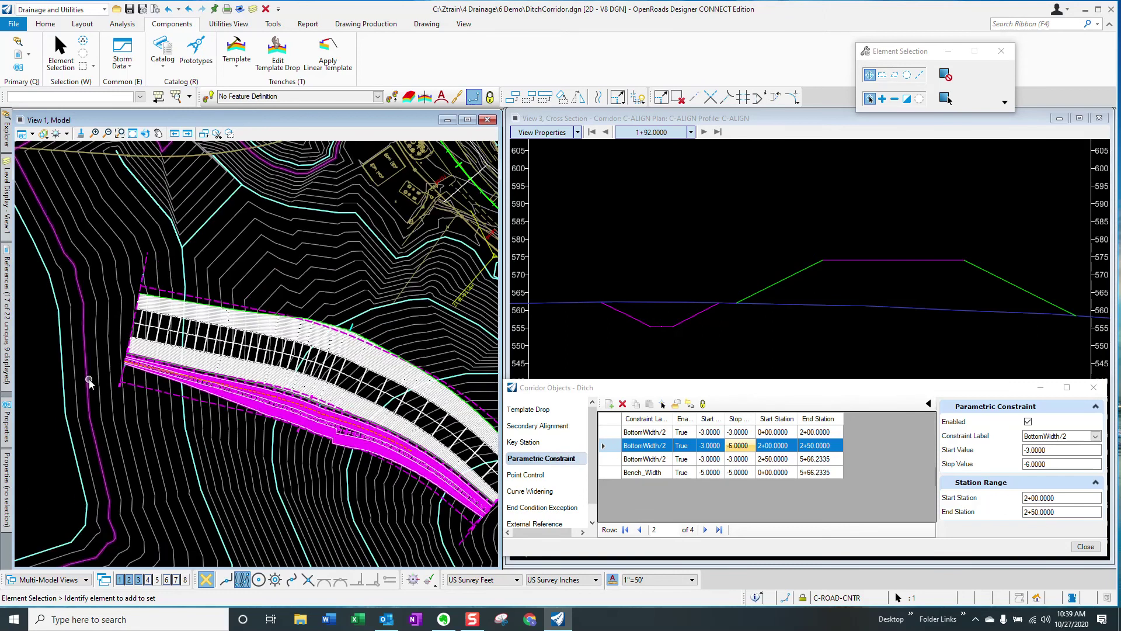
scroll(339, 414, "up", 2)
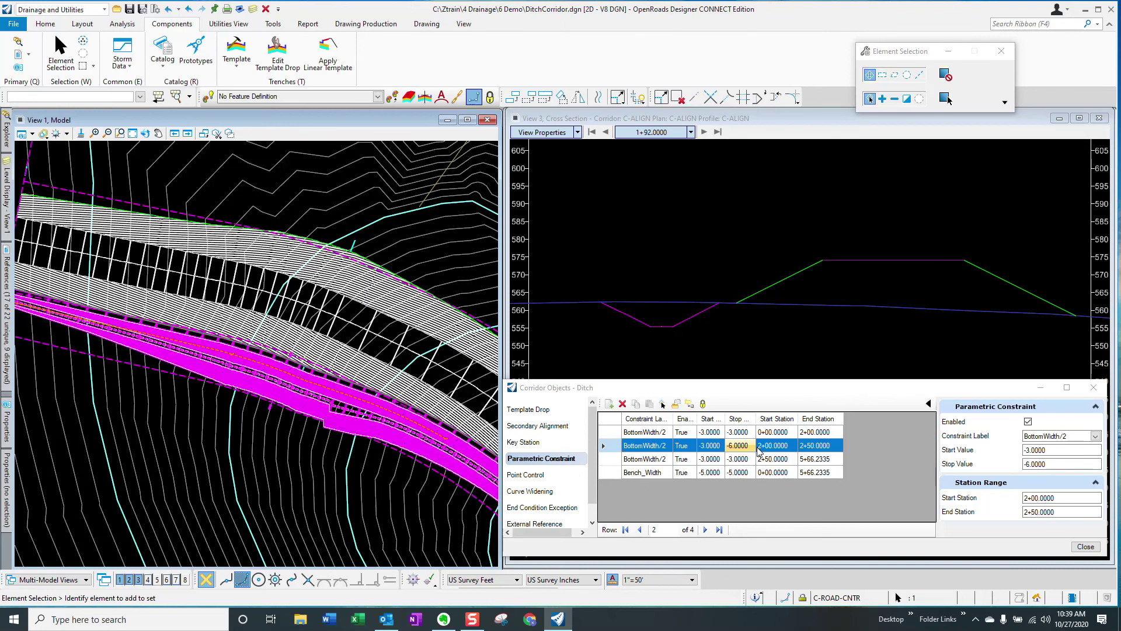
- Set the start and stop values of the BottomWidth/2 constraint between stations 2+50 and 5+66.2335 to -6
left_click(710, 461)
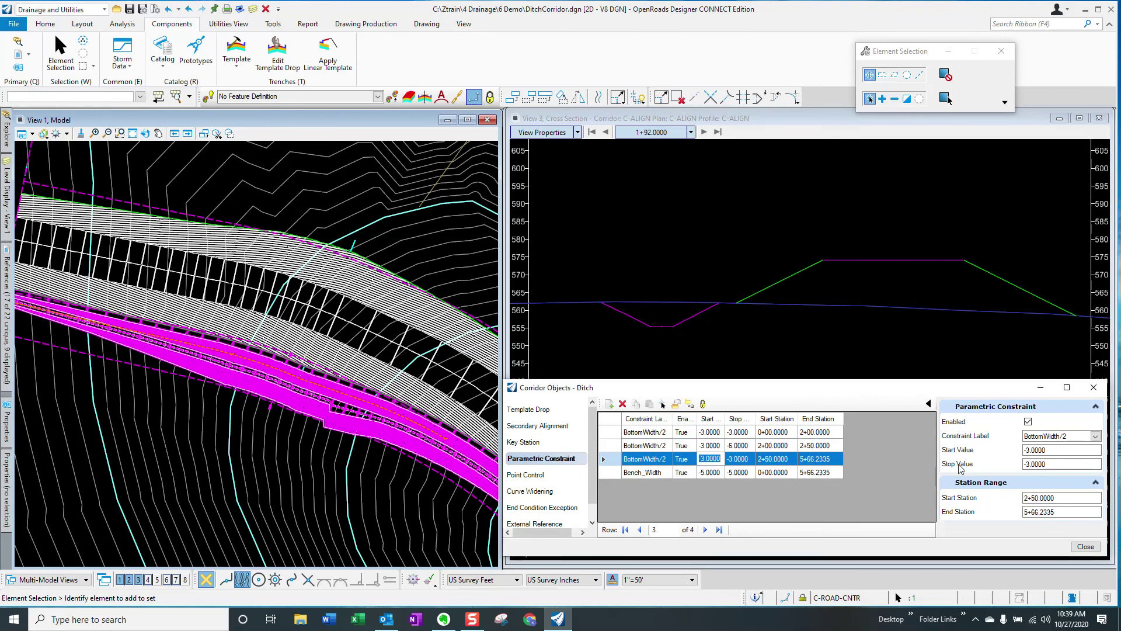
left_click_drag(1052, 449, 1007, 459)
type("-6")
key("Return")
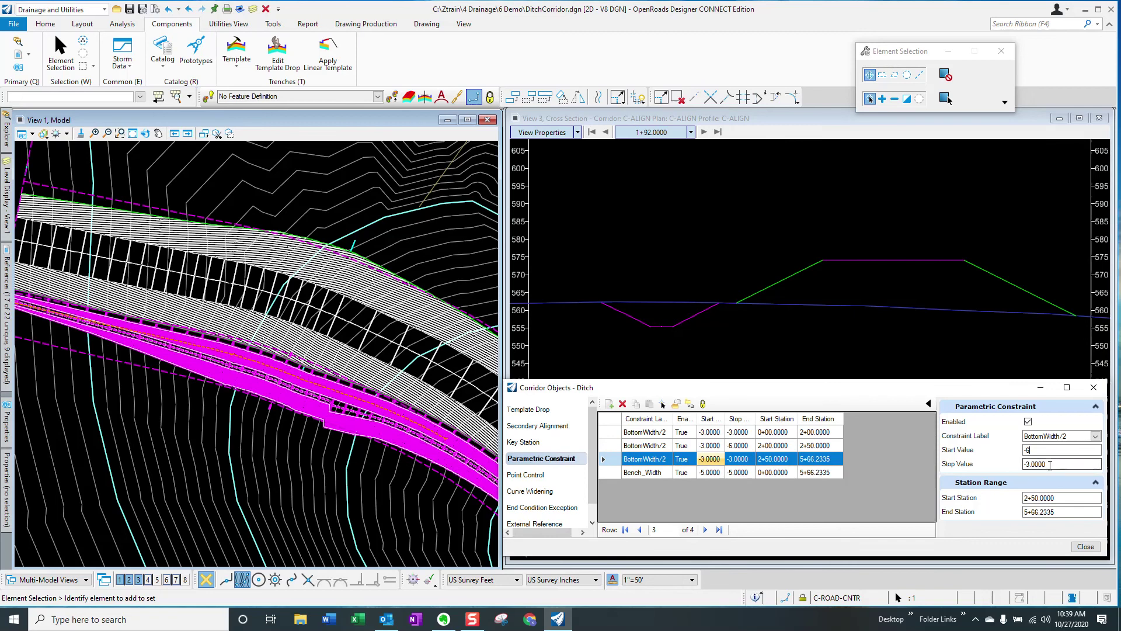
left_click_drag(1055, 465, 1018, 468)
type("-6.0000")
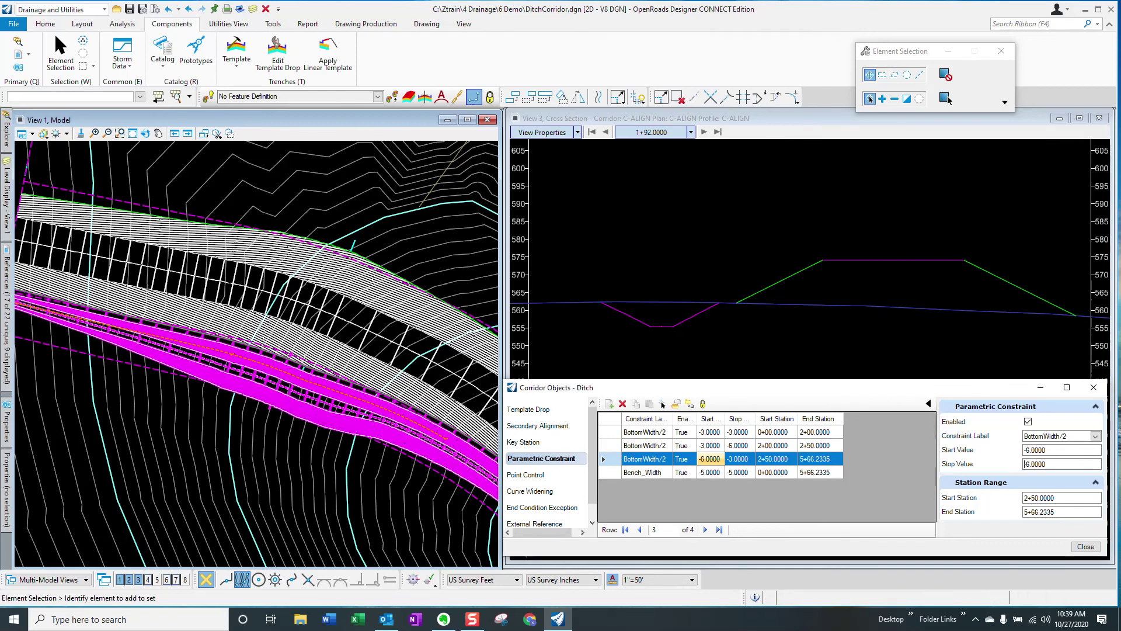
key("Return")
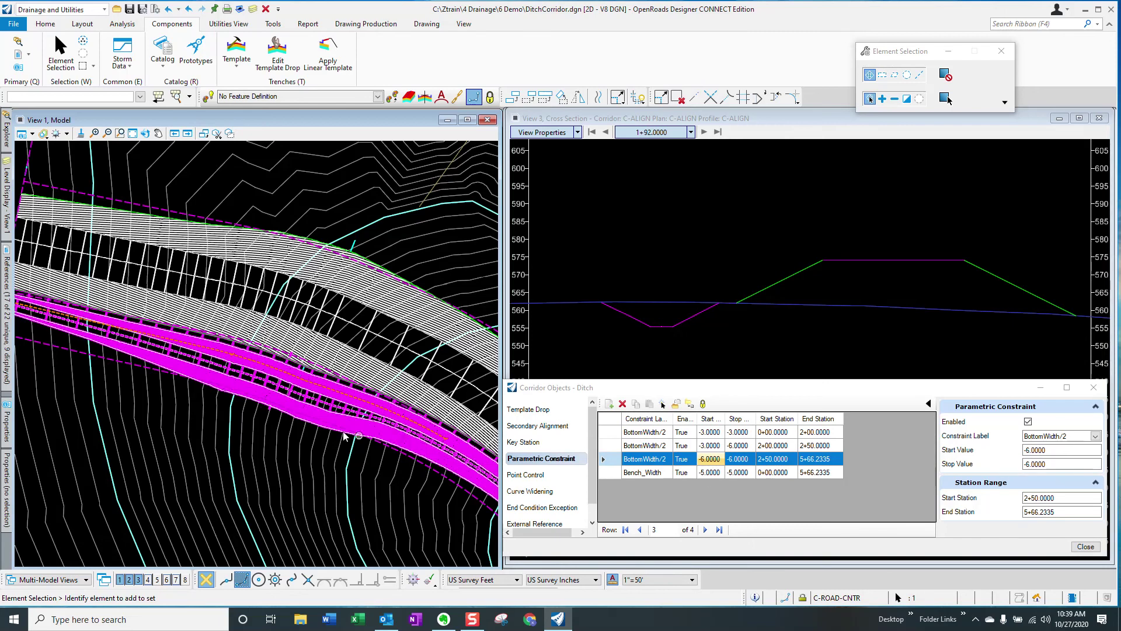
- Show the ditch centerline's profile in View 2 and display the Ditch corridor's point controls
mouse_move(232, 397)
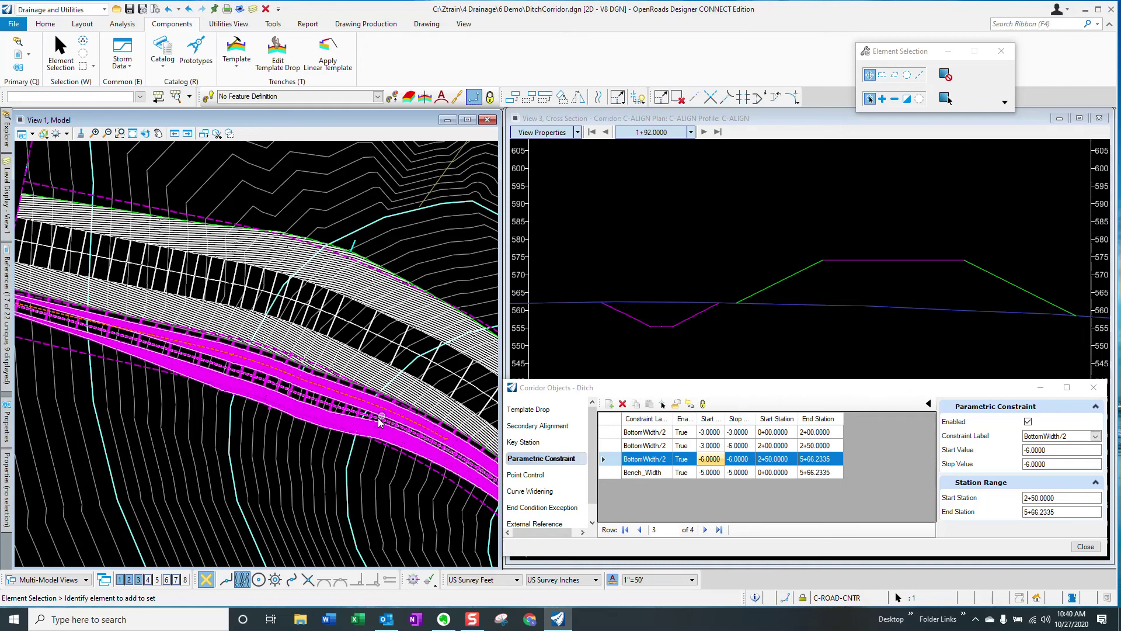
mouse_move(307, 411)
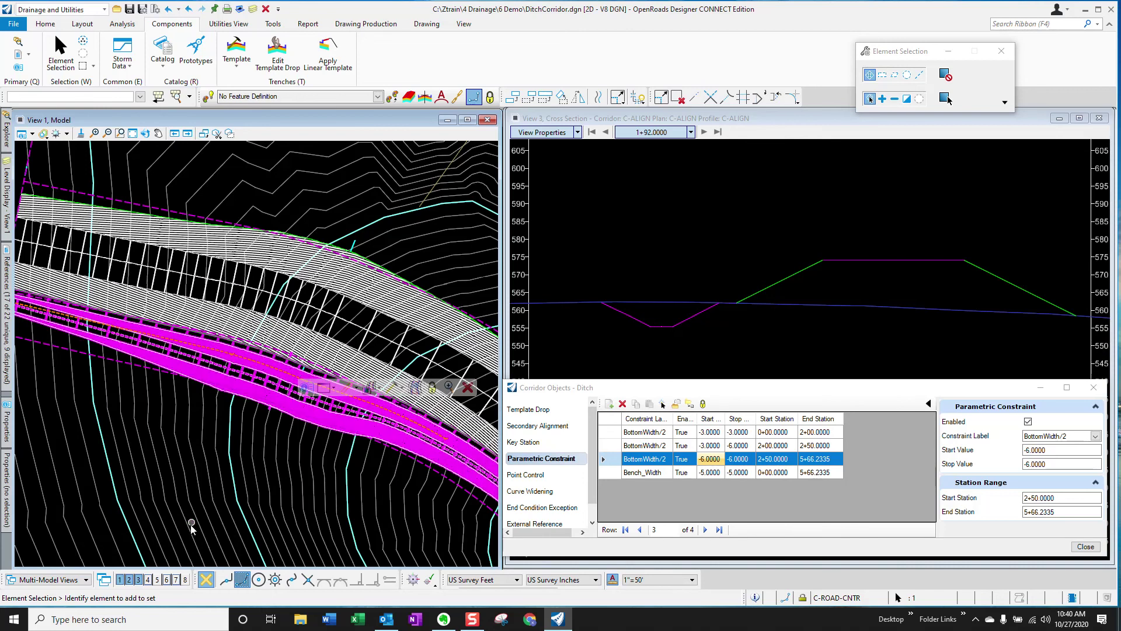
left_click(129, 579)
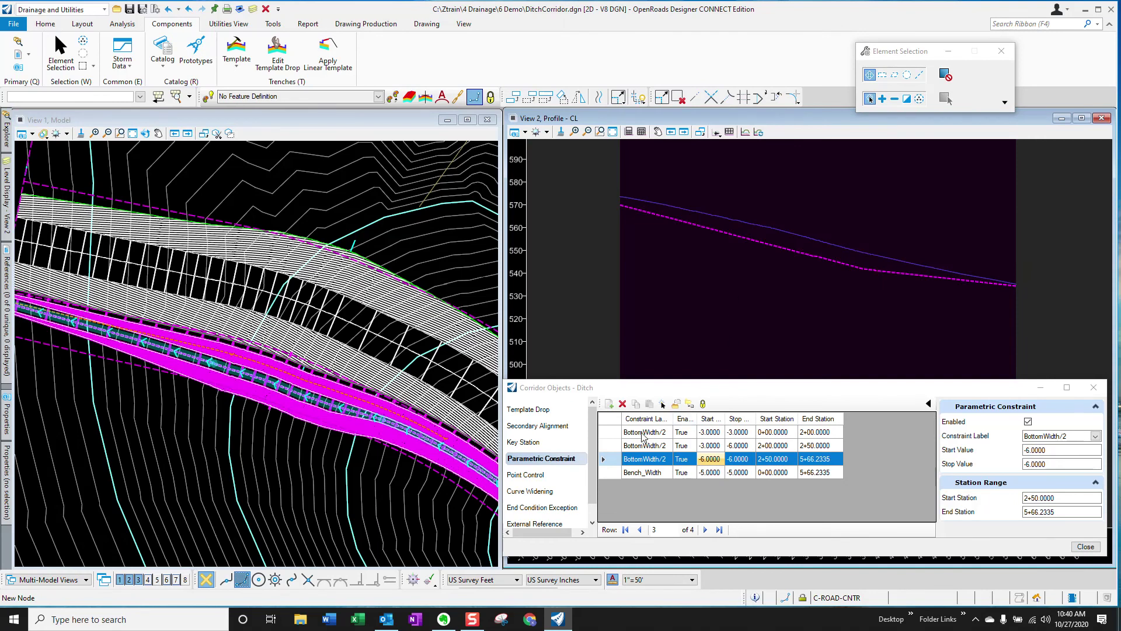
left_click(536, 475)
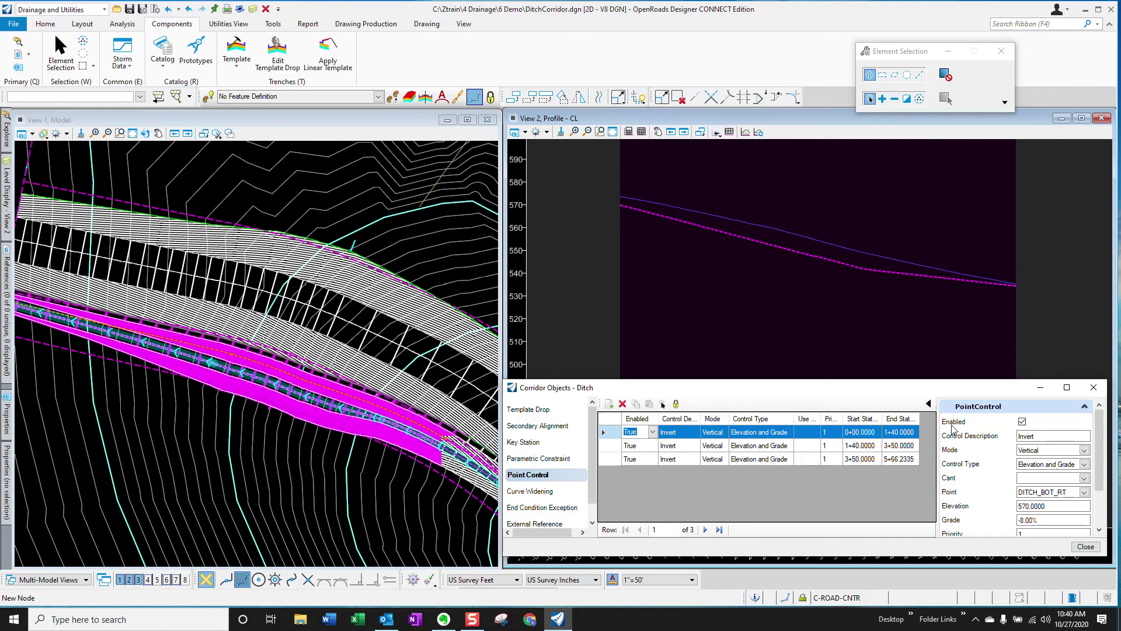
- Set the grade of the Invert point control between stations 3+50 and 5+66.2335 to -6%
left_click(758, 459)
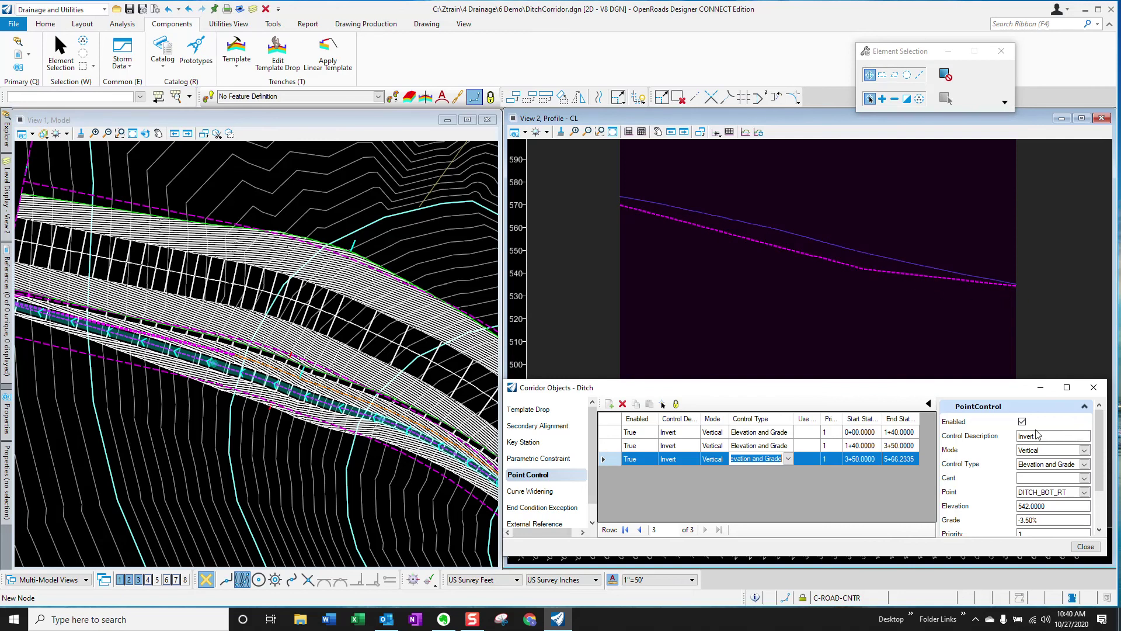
left_click(1039, 516)
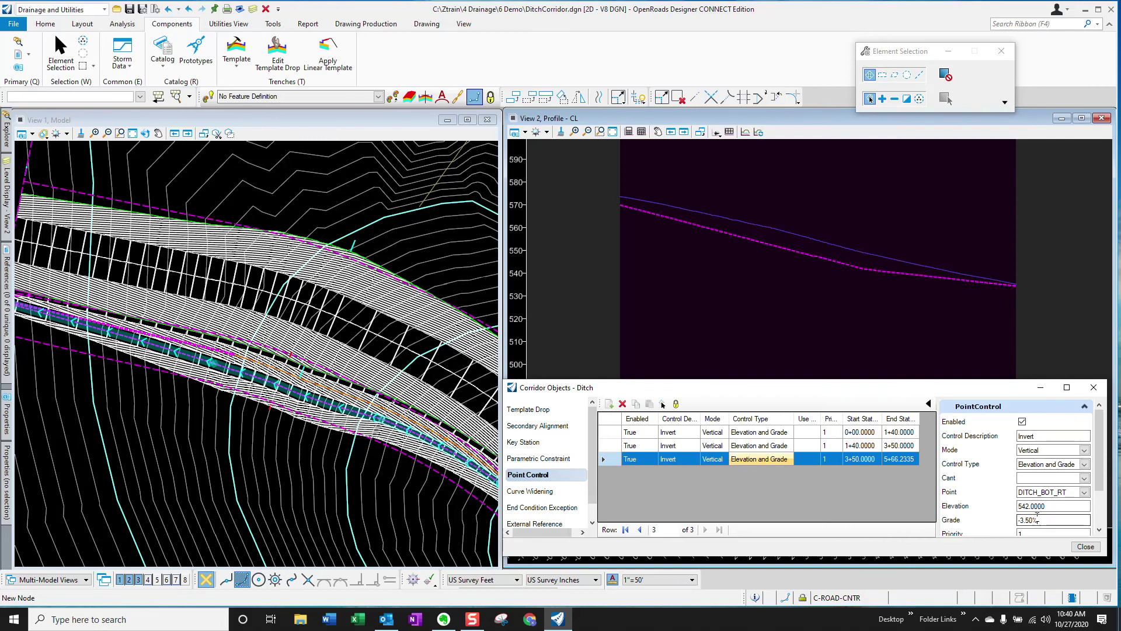
left_click_drag(1032, 519, 1017, 522)
key("BackSpace")
type("-6")
key("Return")
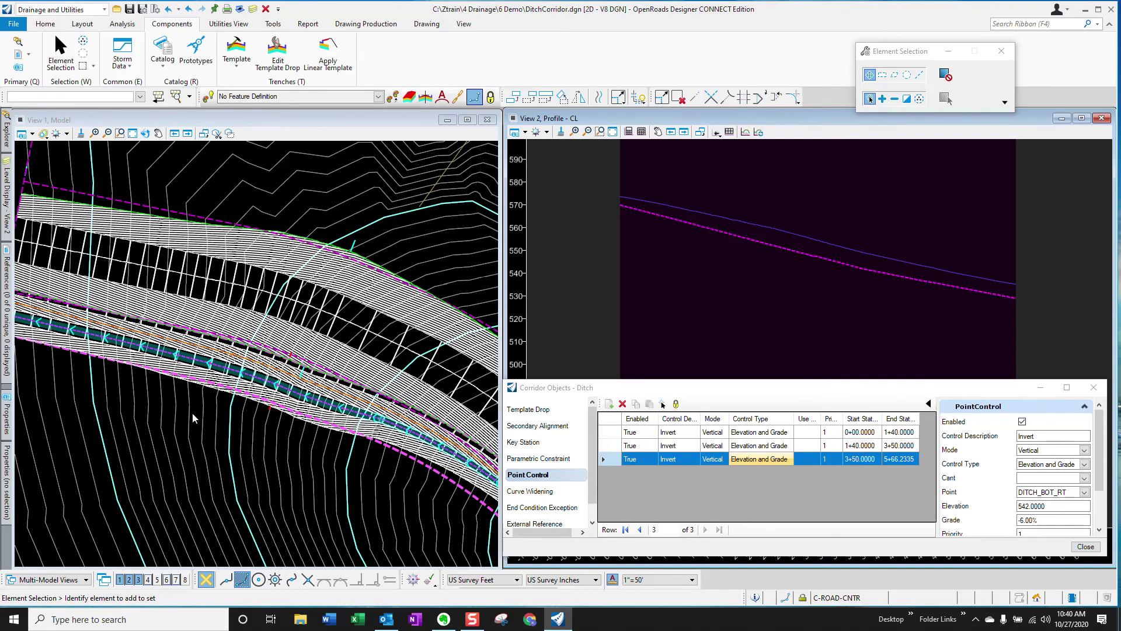
scroll(174, 374, "down", 1)
scroll(59, 336, "up", 1)
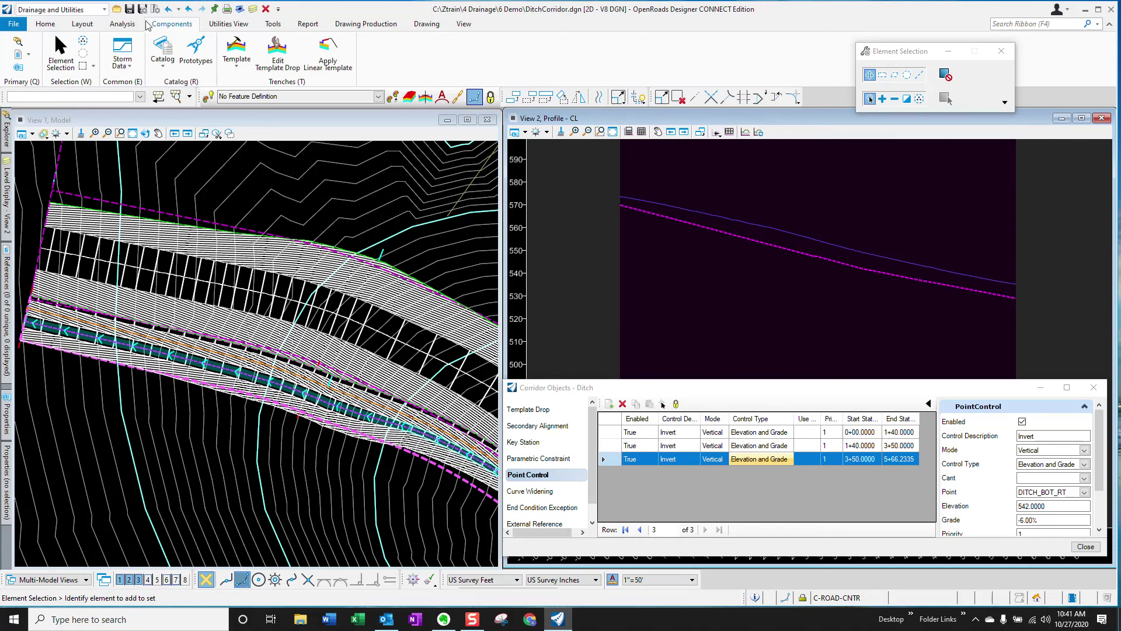
- Open RoadCorridor.dgn and show the C-ALIGN profile in View 2
left_click(14, 24)
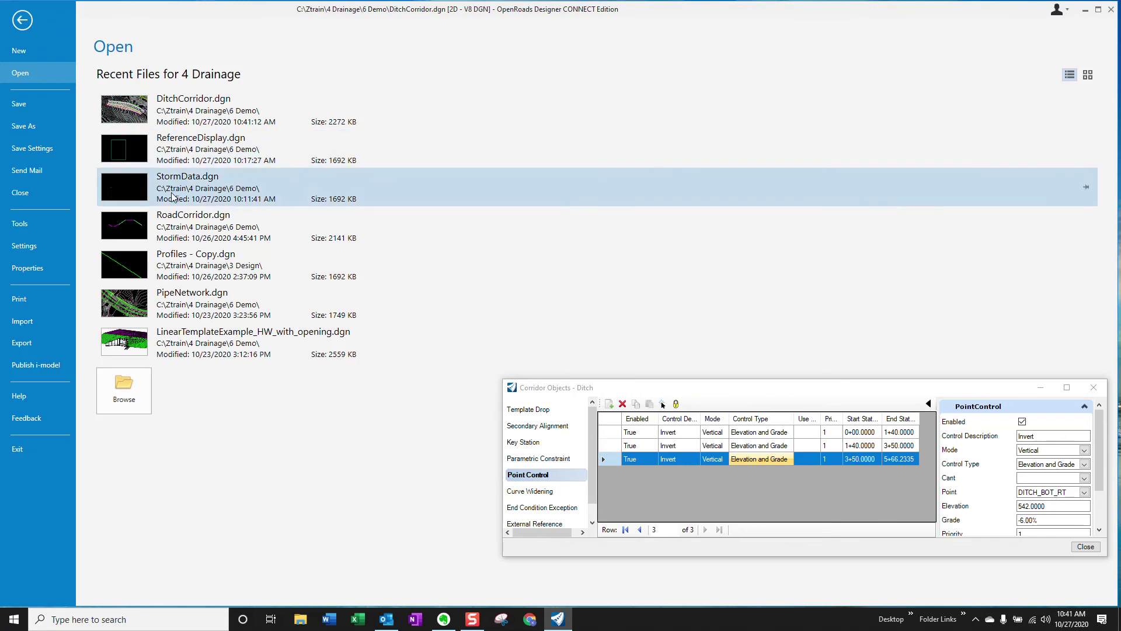
left_click(168, 219)
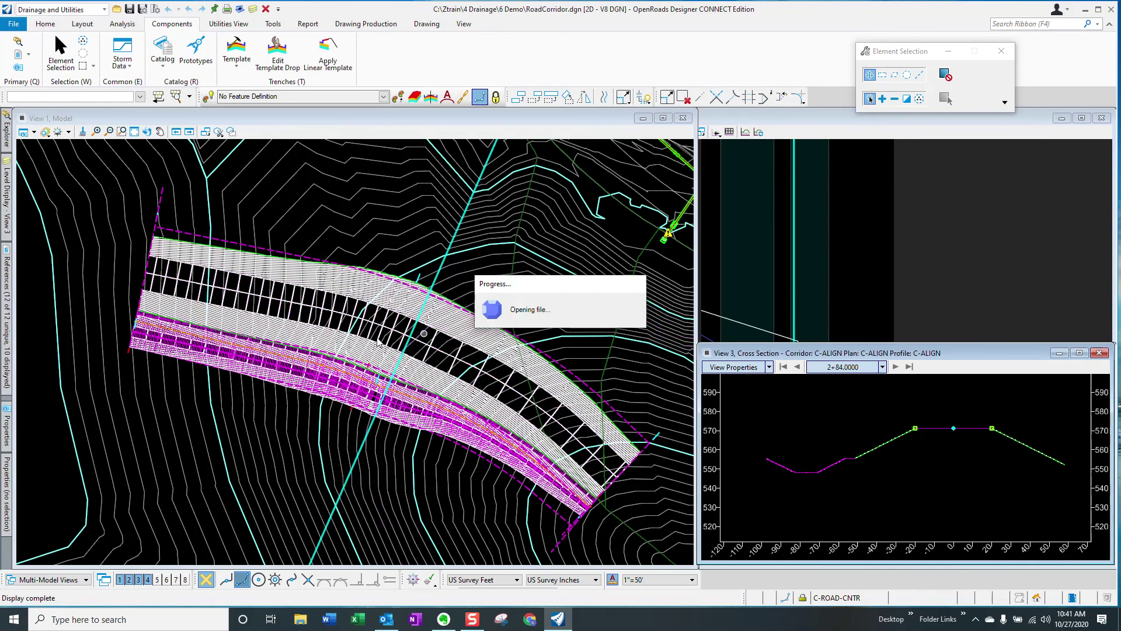
left_click(130, 578)
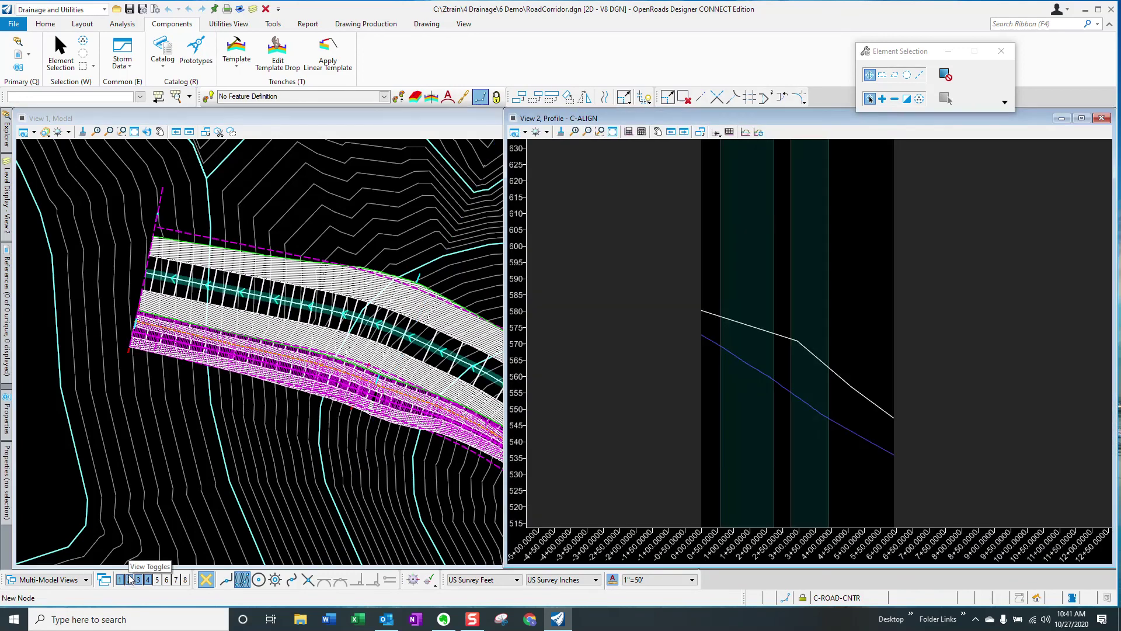
scroll(97, 280, "down", 1)
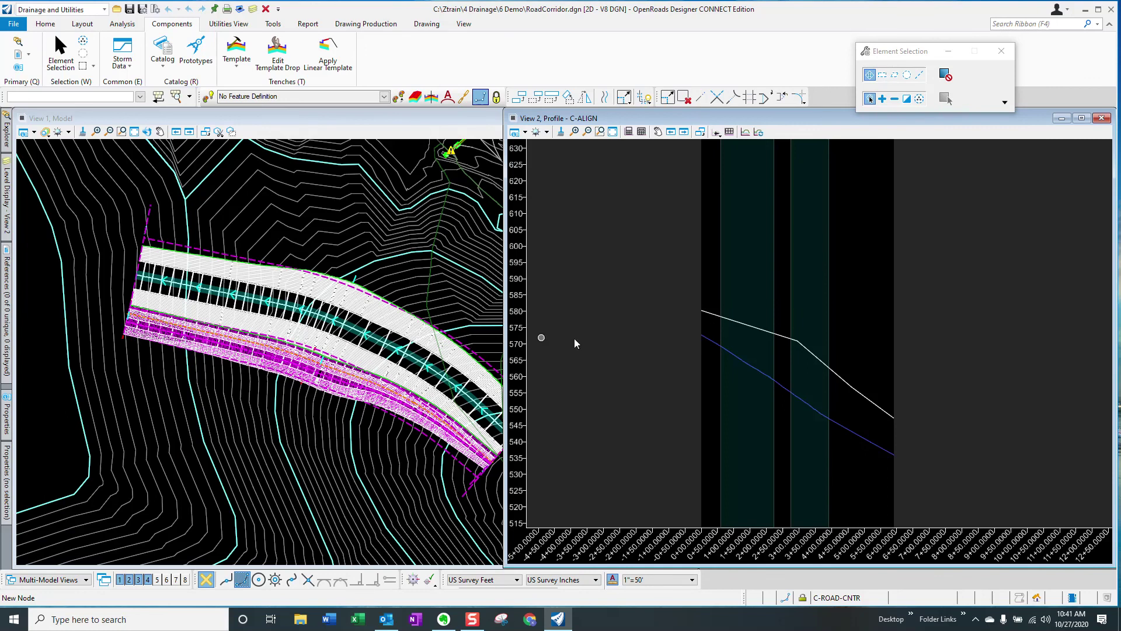
- Raise the C-ALIGN profile's two intermediate vertices, the first to about station 2+87.35 at elevation 574.34 and the second to about elevation 562
left_click(797, 344)
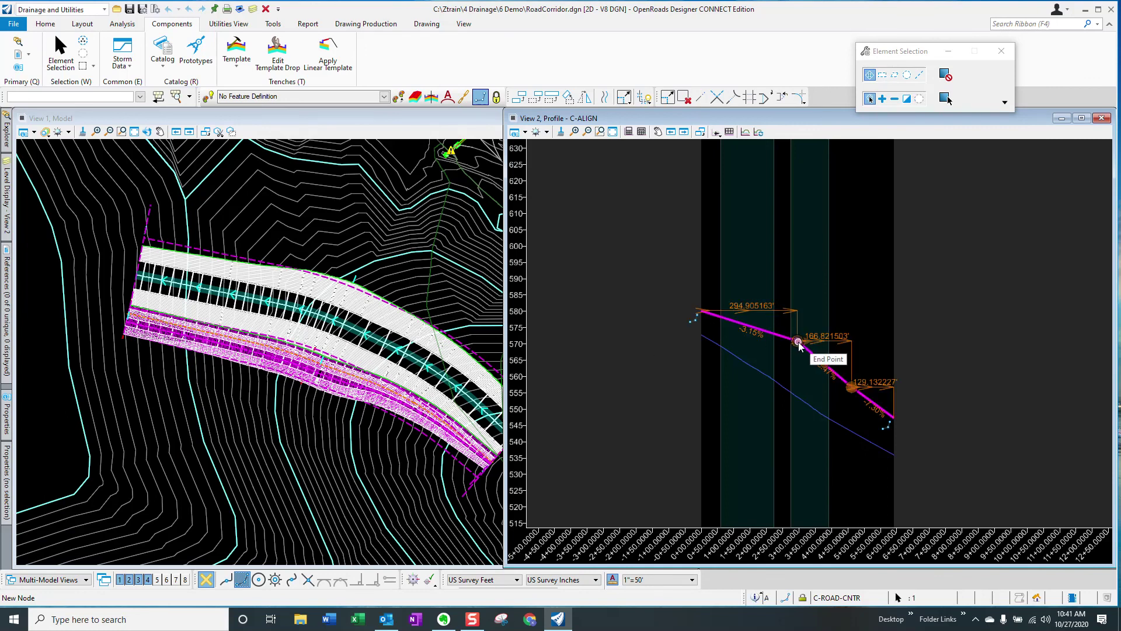
left_click_drag(799, 346, 795, 330)
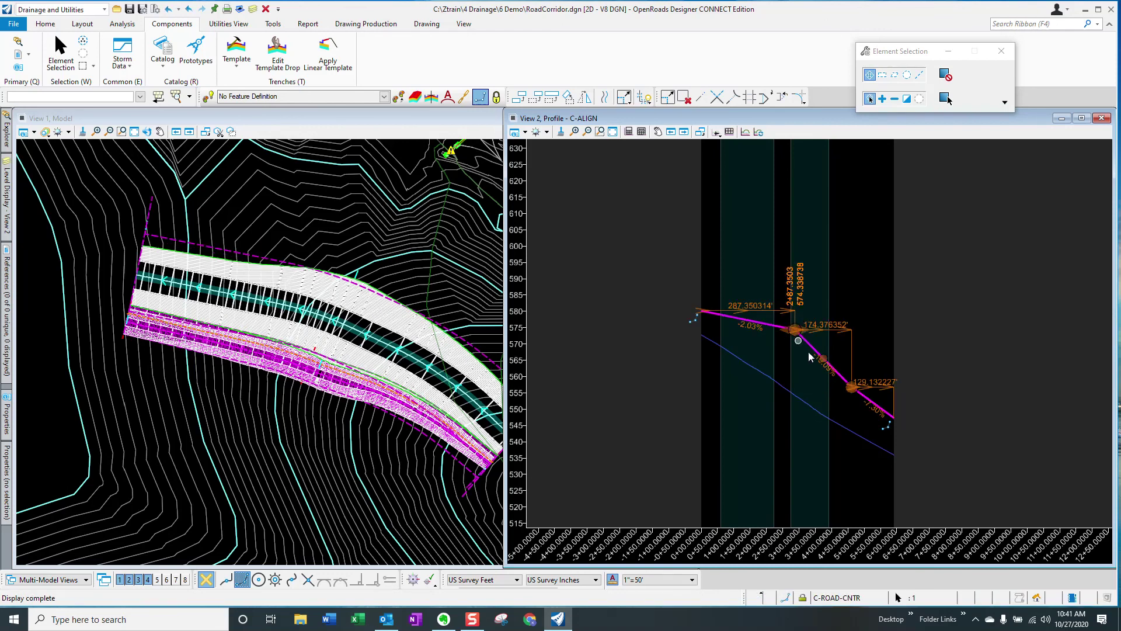
left_click(850, 384)
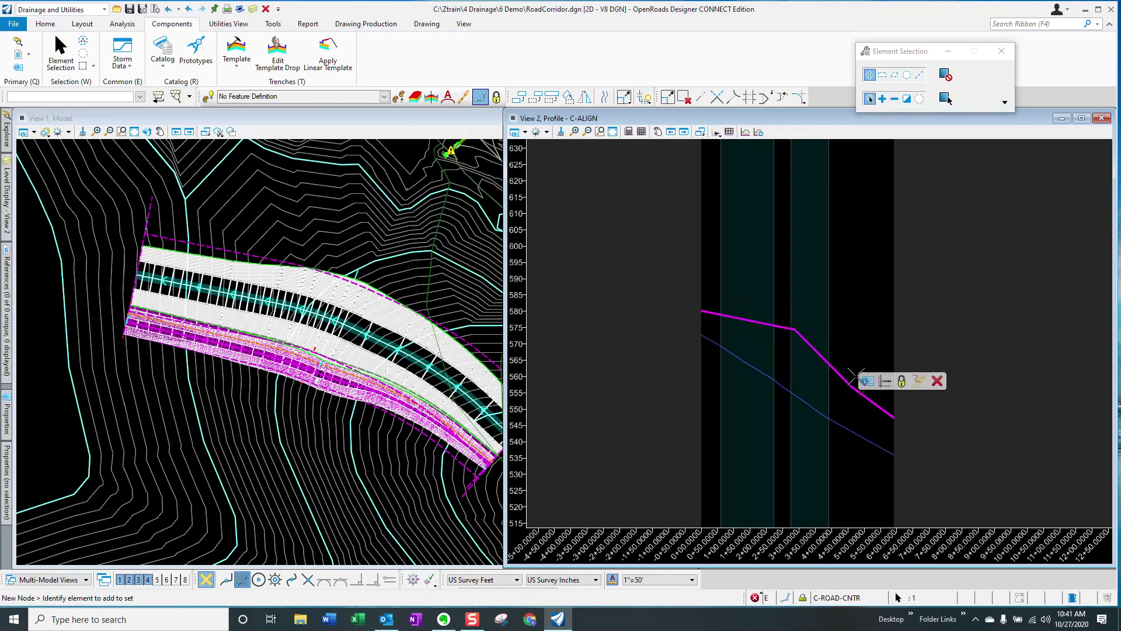
left_click(863, 350)
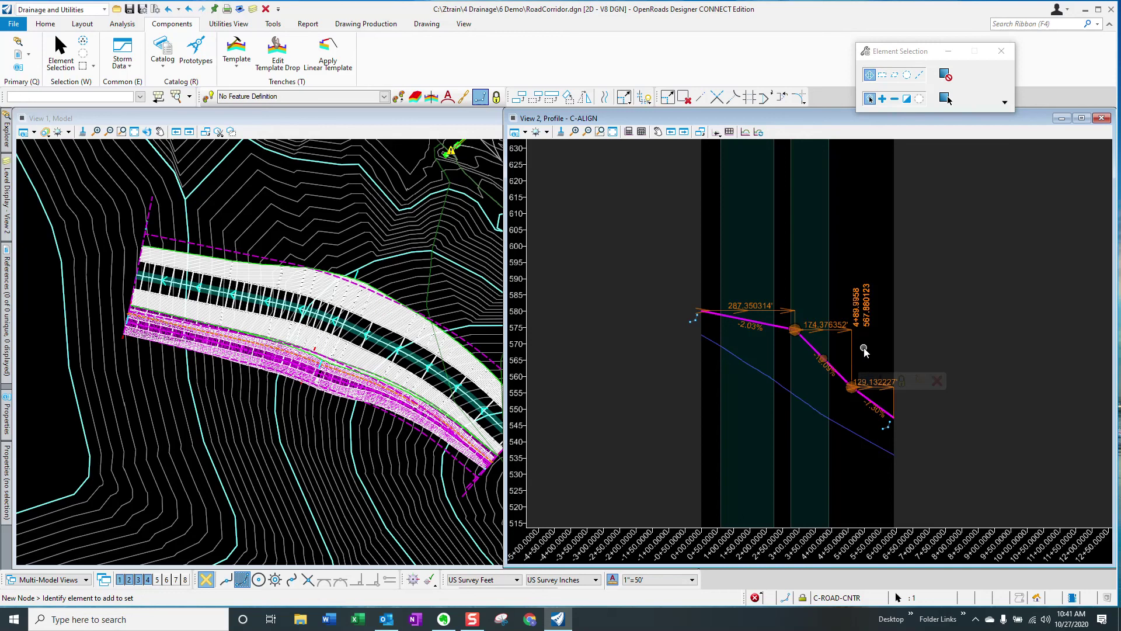
left_click(866, 350)
left_click(852, 386)
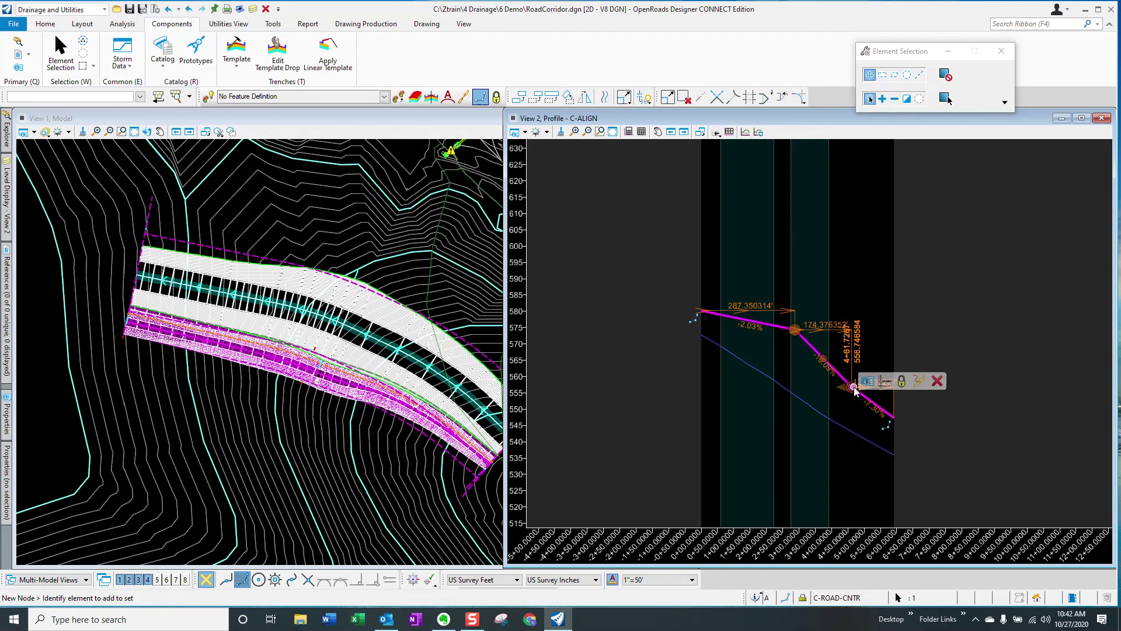
left_click(861, 369)
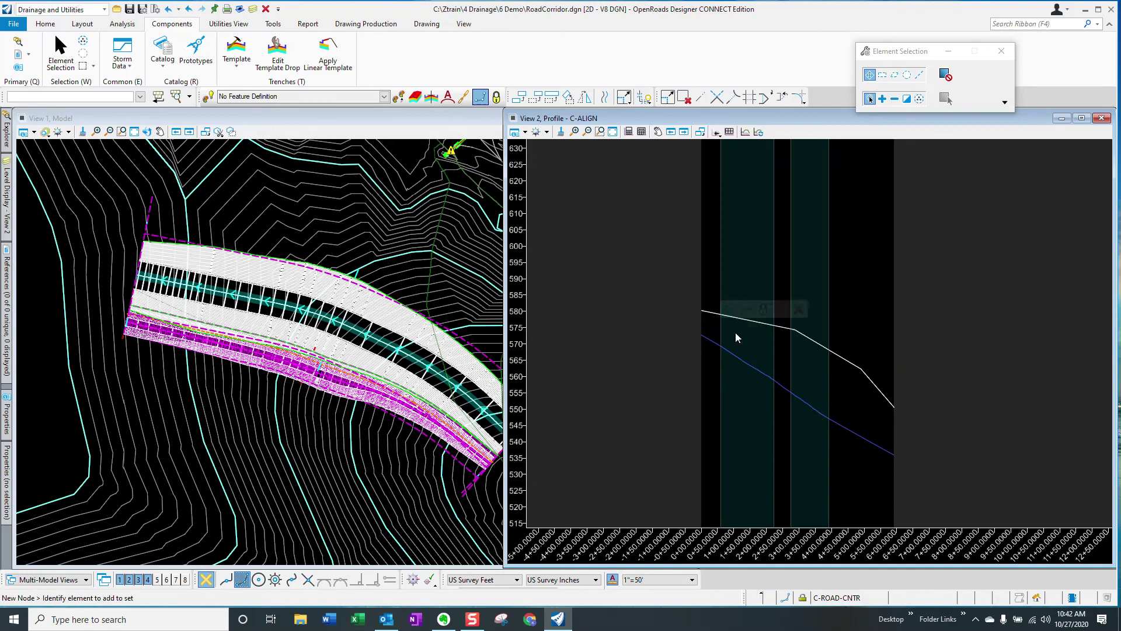
- Raise the start point of the C-ALIGN profile to about elevation 585
left_click(776, 327)
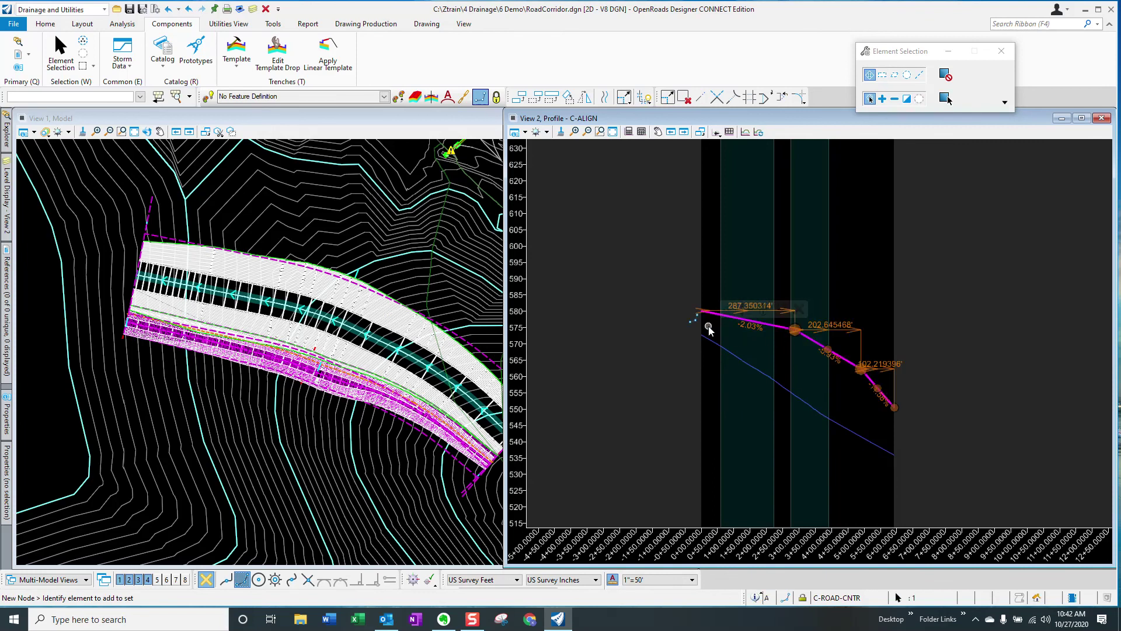
left_click_drag(708, 327, 702, 296)
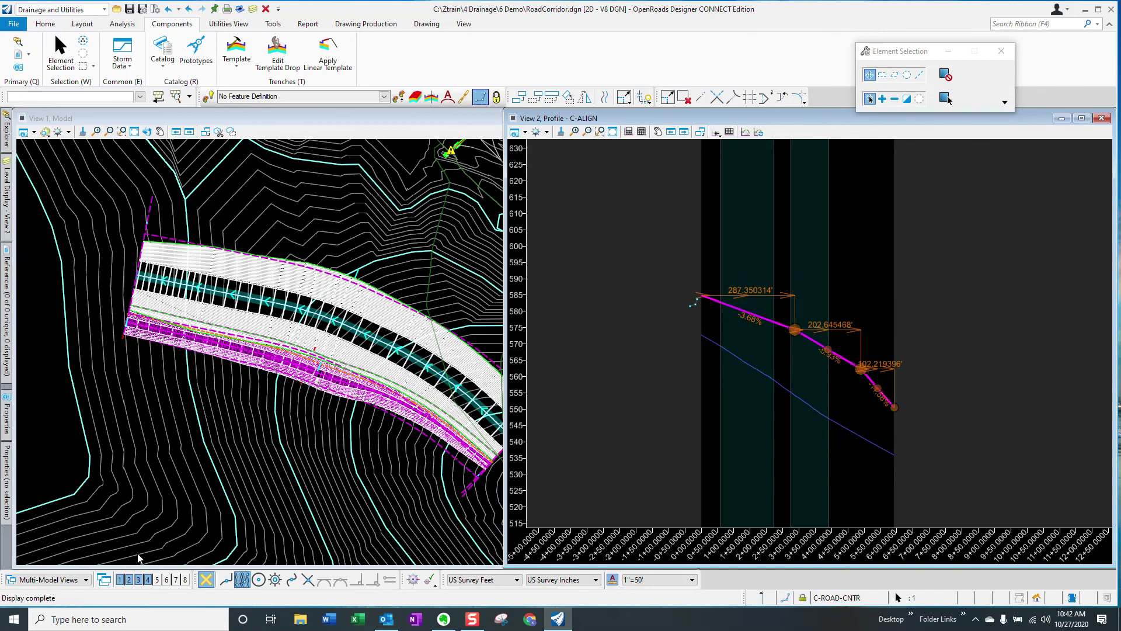
- Show the C-ALIGN corridor's cross section in View 3 and examine where the road side slope meets the ditch at station 2+84
left_click(138, 579)
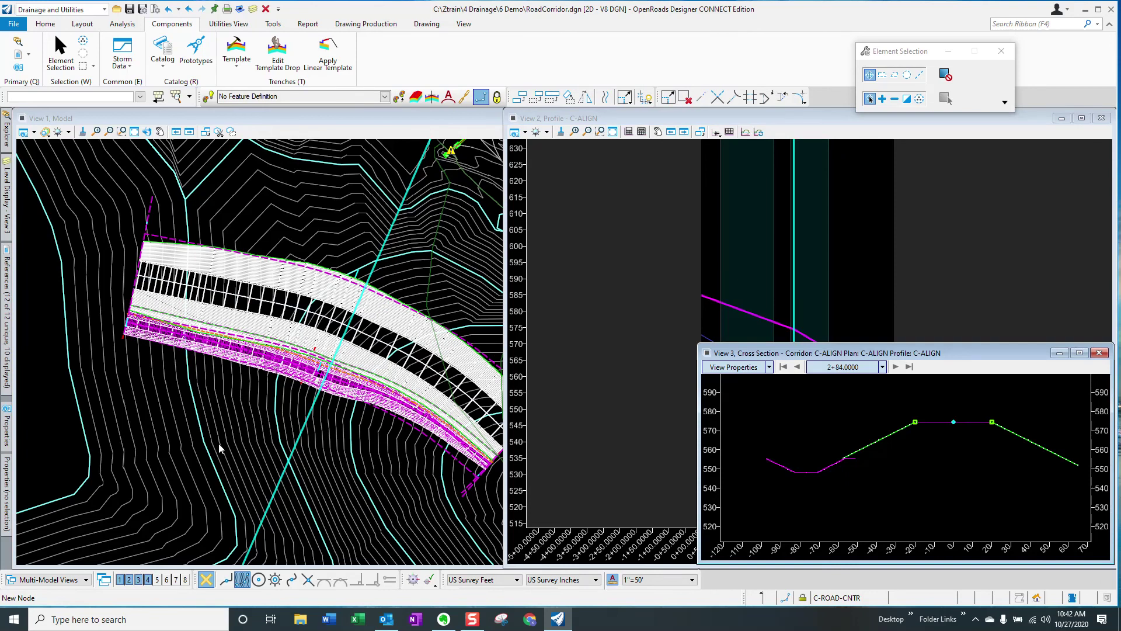
scroll(871, 482, "up", 1)
scroll(871, 481, "down", 2)
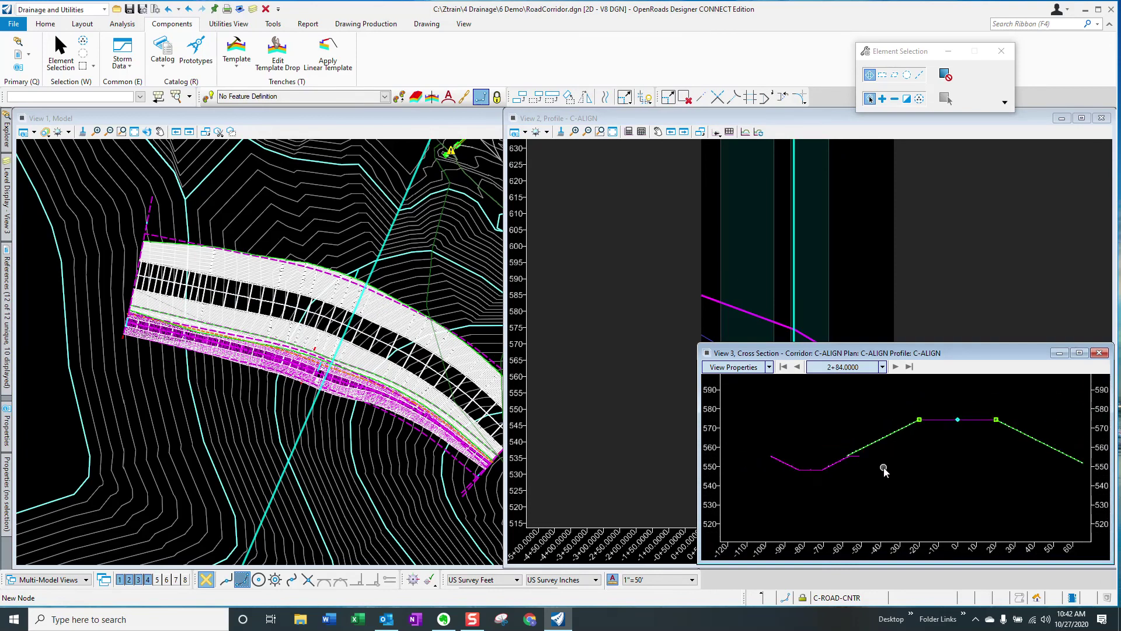
scroll(883, 469, "up", 2)
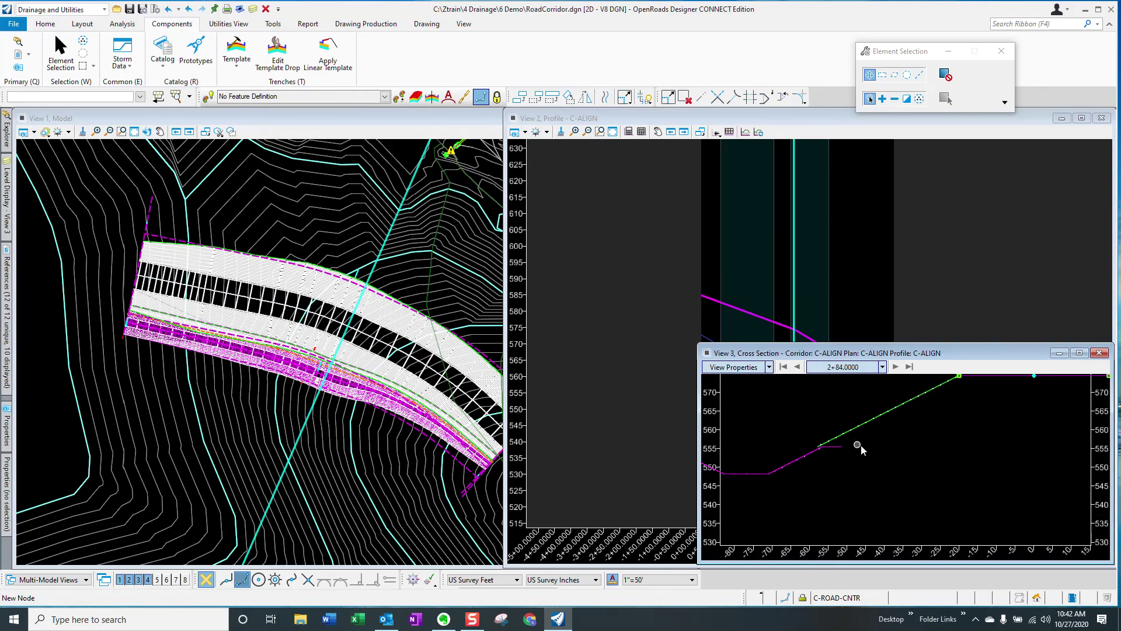
scroll(862, 449, "down", 1)
scroll(879, 462, "down", 1)
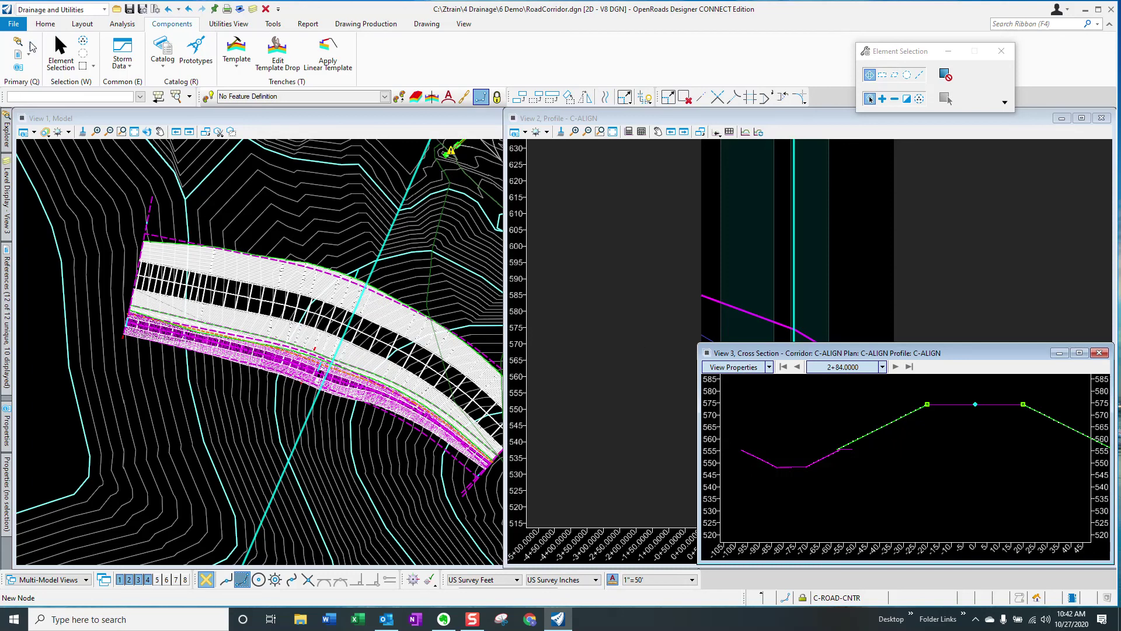
- Open DitchCorridor.dgn, refresh the plan view and bring up the C-ALIGN cross section in View 3
left_click(13, 24)
left_click(152, 158)
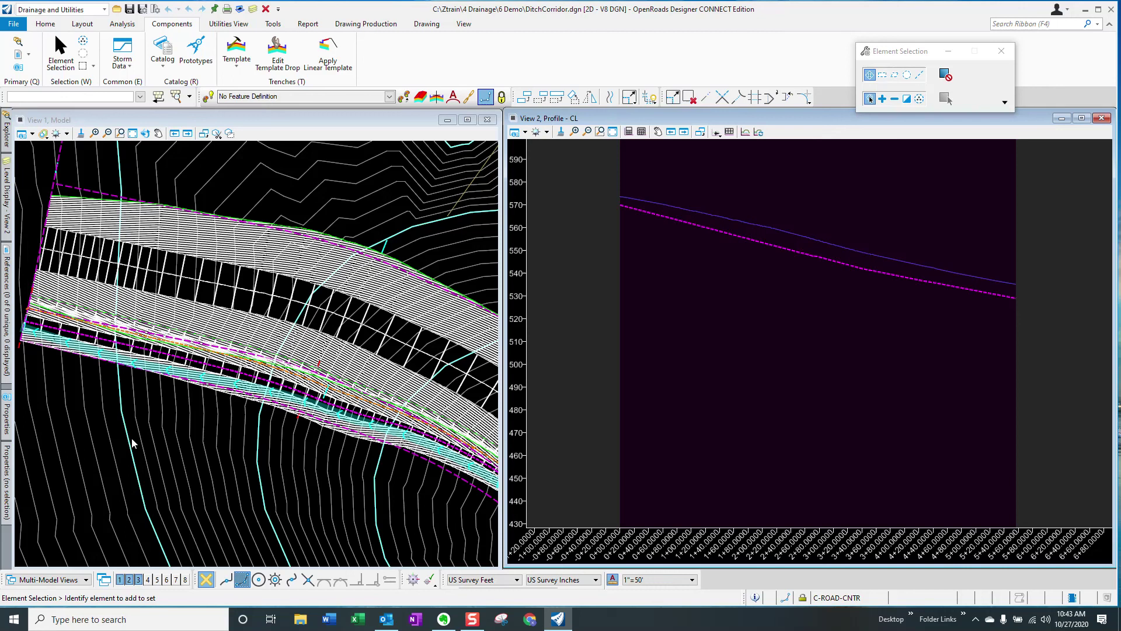
left_click(82, 133)
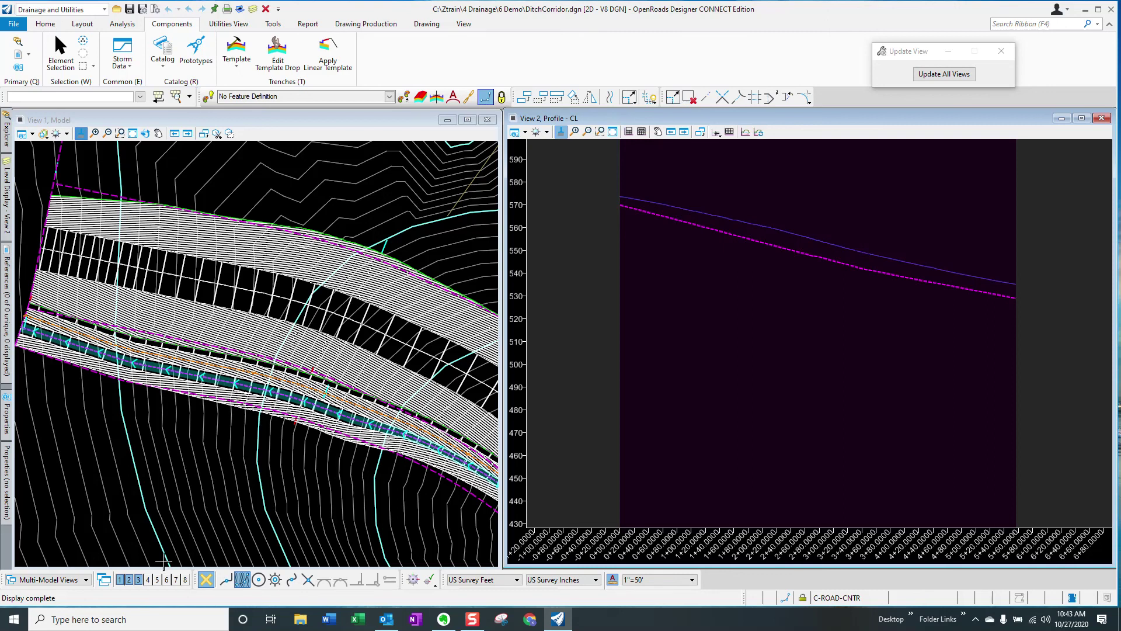
left_click(138, 580)
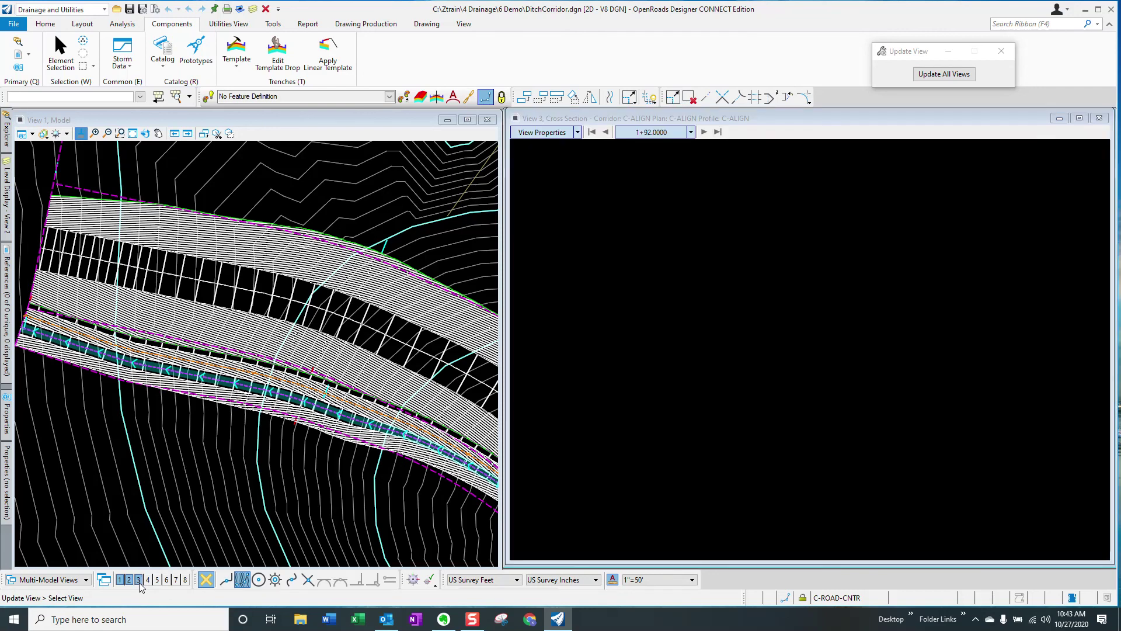